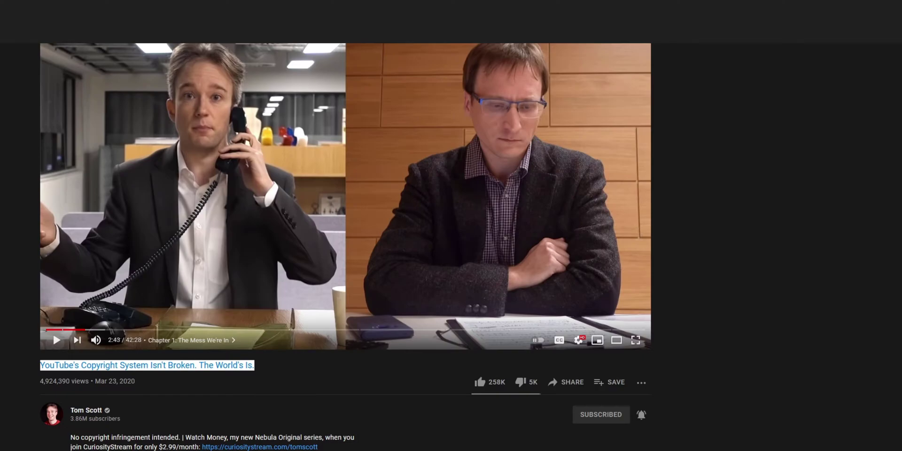
Play the YouTube video with its closed captions shown over the picture
left_click(294, 384)
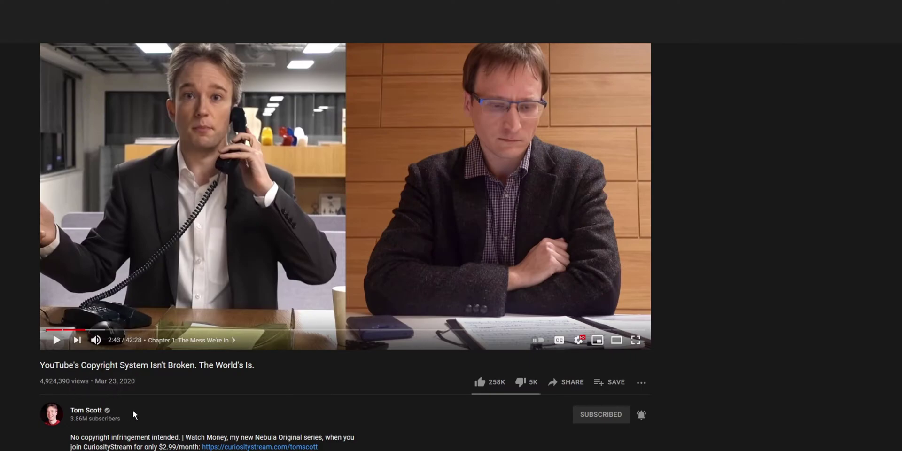
scroll(163, 390, "up", 1)
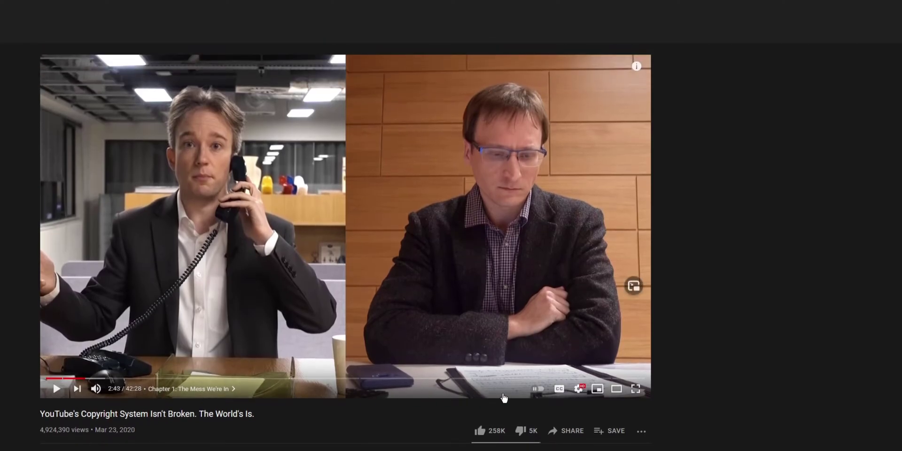
left_click(559, 390)
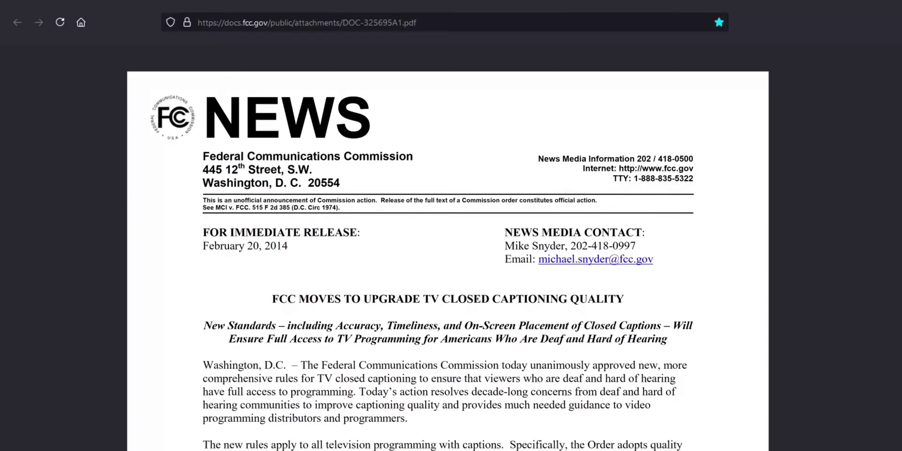
Scroll through the FCC press release on closed-captioning quality standards
scroll(448, 262, "down", 1)
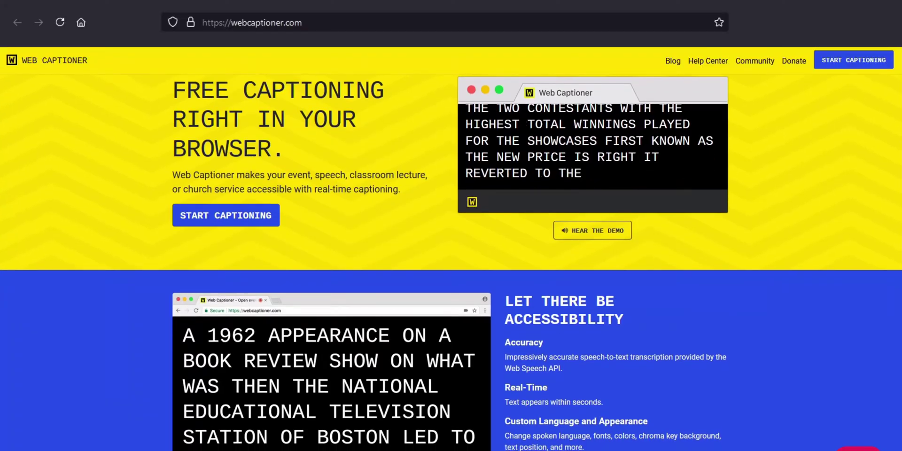
Browse the MacCaption pricing page and the Subtitle Edit features list on nikse.dk
scroll(879, 78, "up", 1)
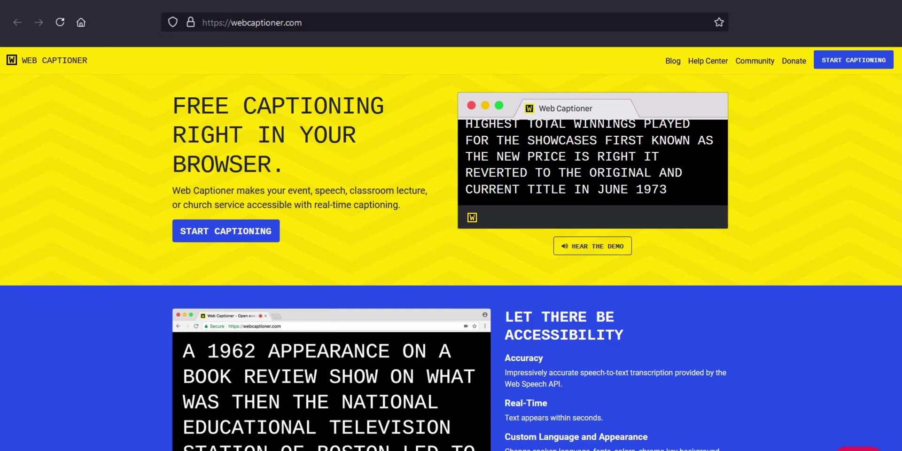
scroll(709, 267, "down", 3)
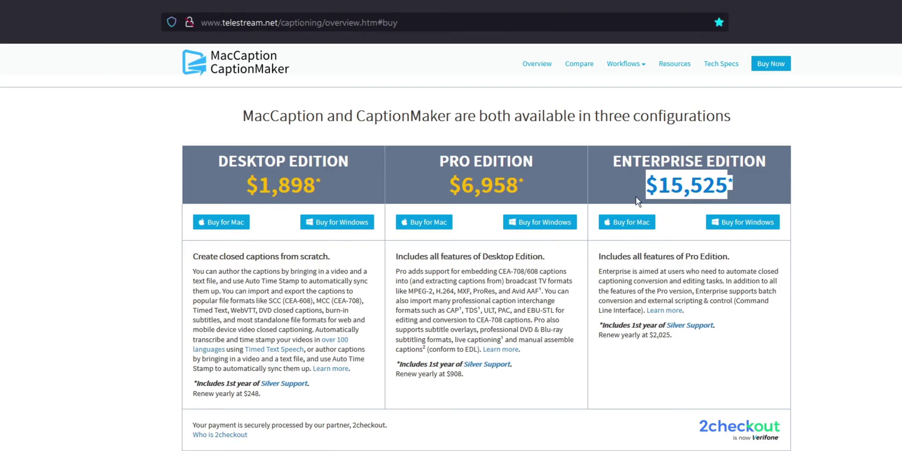
left_click(763, 190)
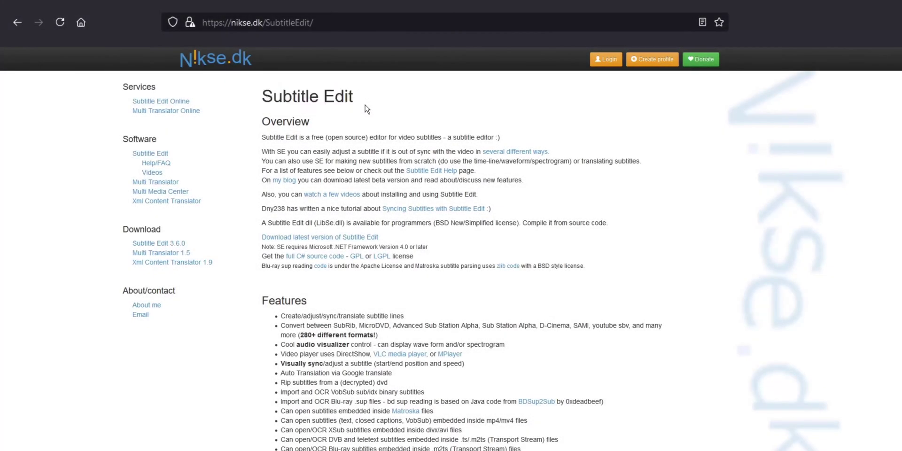
scroll(365, 188, "down", 6)
left_click_drag(281, 101, 411, 382)
Review the available subtitle formats and keep SubRip
left_click(411, 355)
scroll(410, 355, "down", 1)
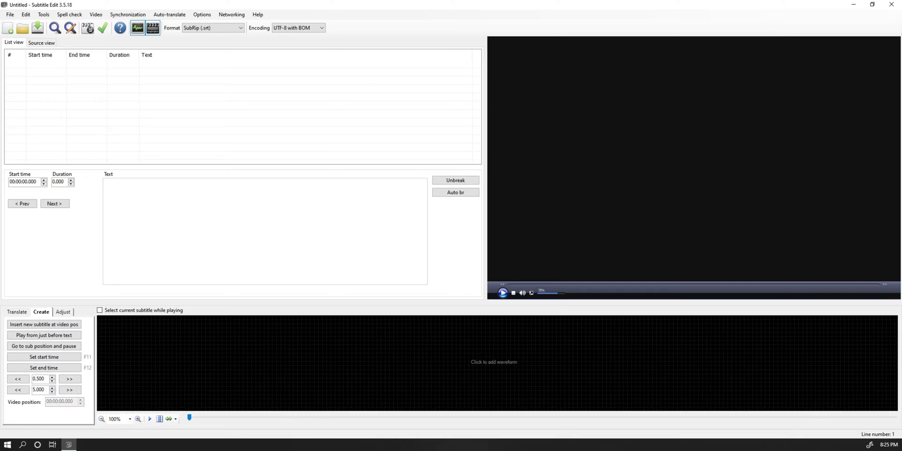
left_click(233, 29)
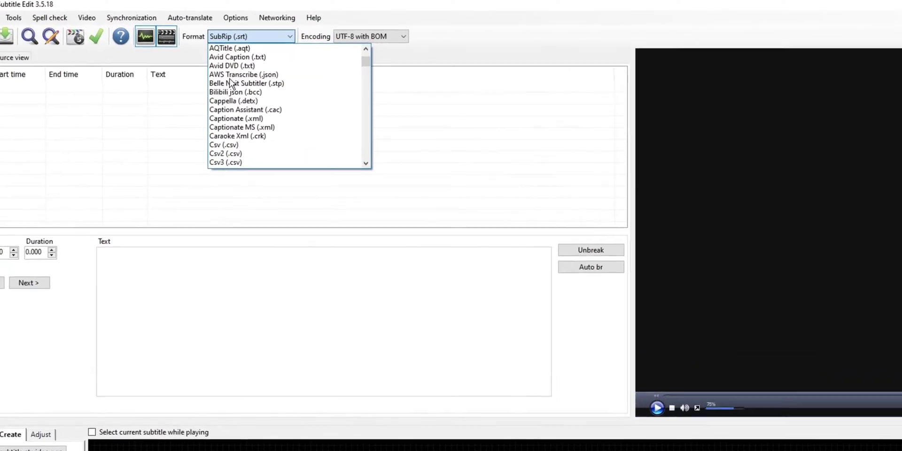
left_click_drag(417, 79, 423, 159)
left_click(464, 105)
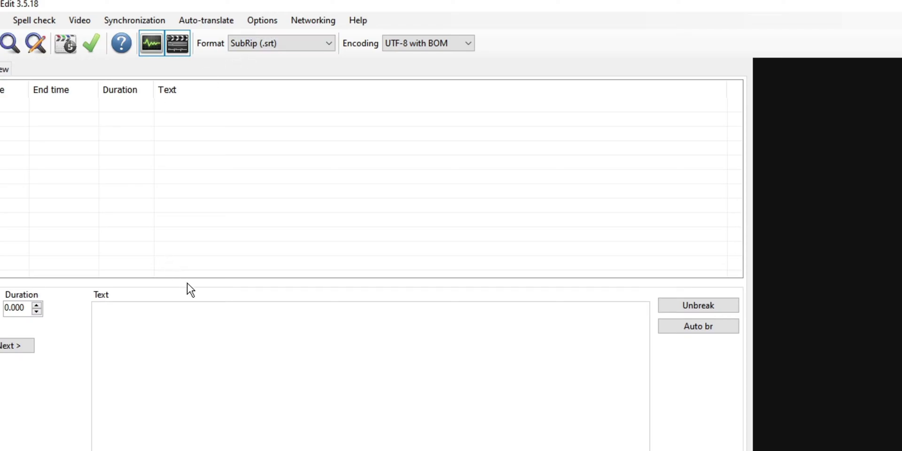
Load CaptionExample.mp4 and add a subtitle over a 3.502-second waveform span
left_click(82, 22)
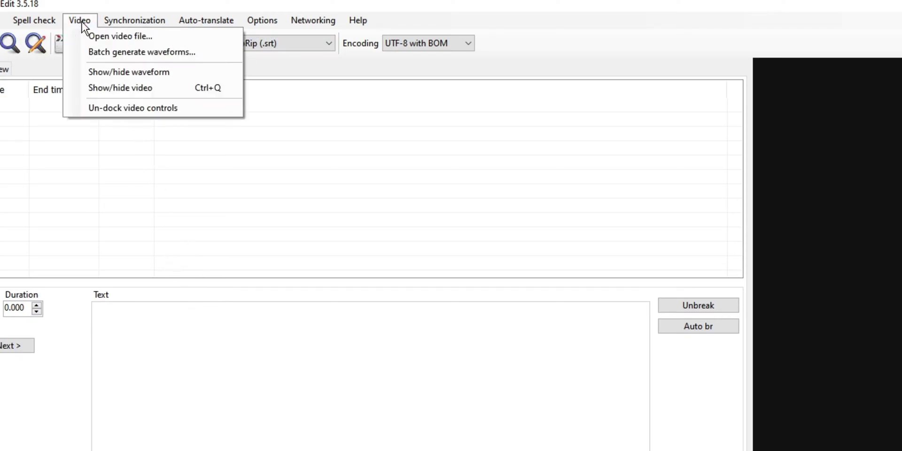
left_click(176, 41)
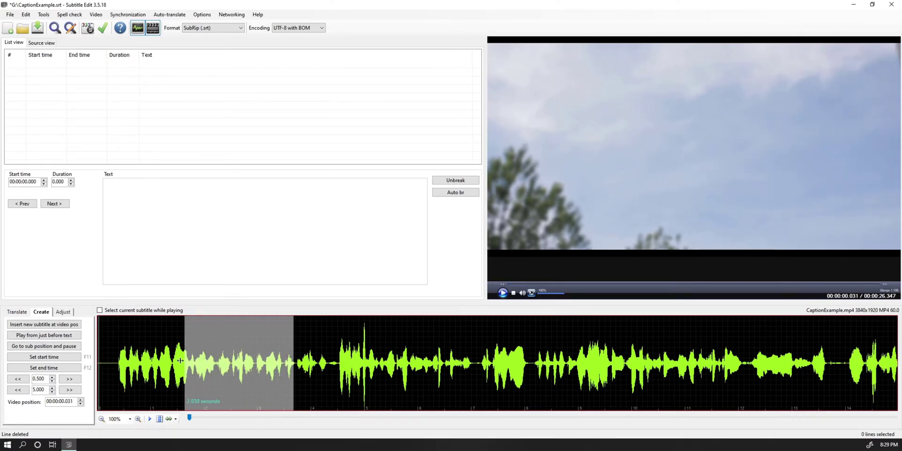
left_click_drag(179, 360, 101, 360)
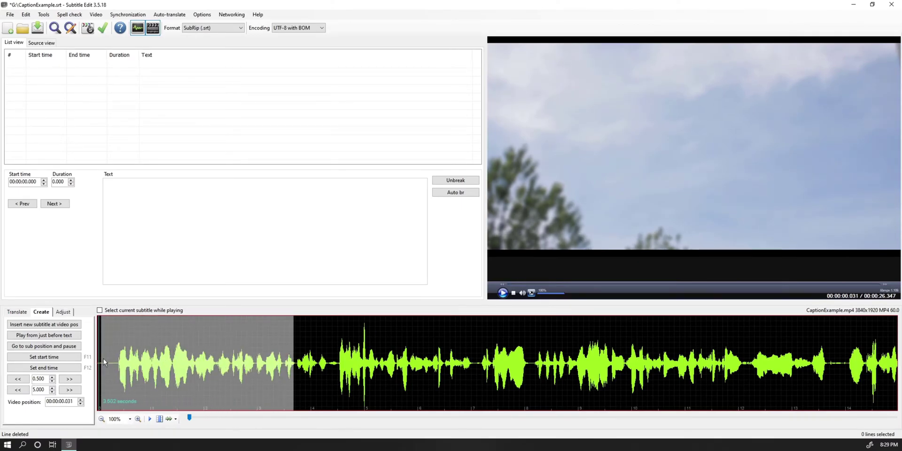
right_click(149, 351)
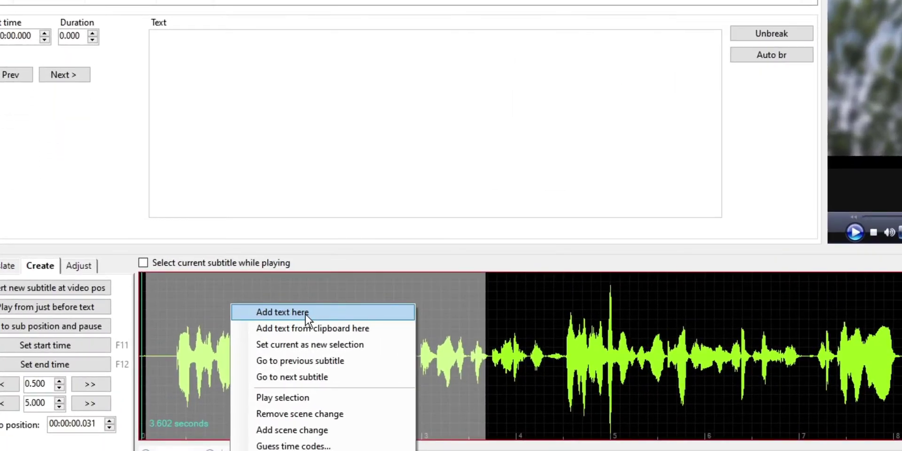
left_click(270, 315)
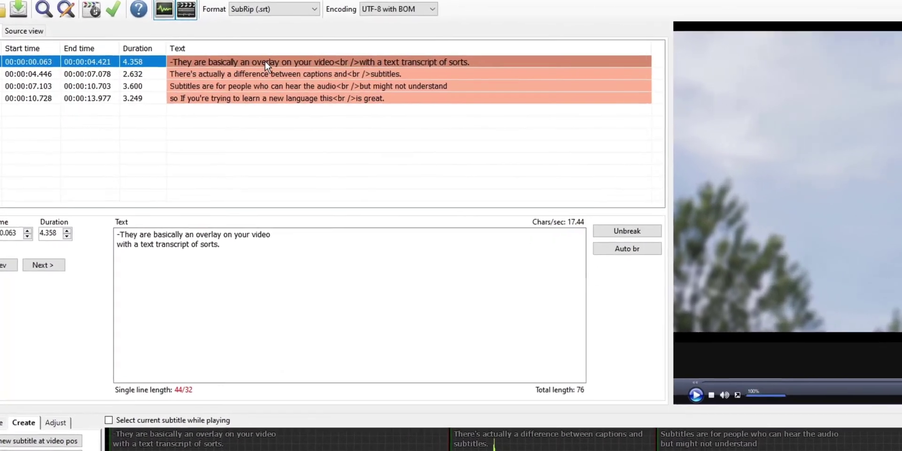
Colour the first subtitle yellow (#ffff00) and bring up alignment choices for the second
right_click(208, 63)
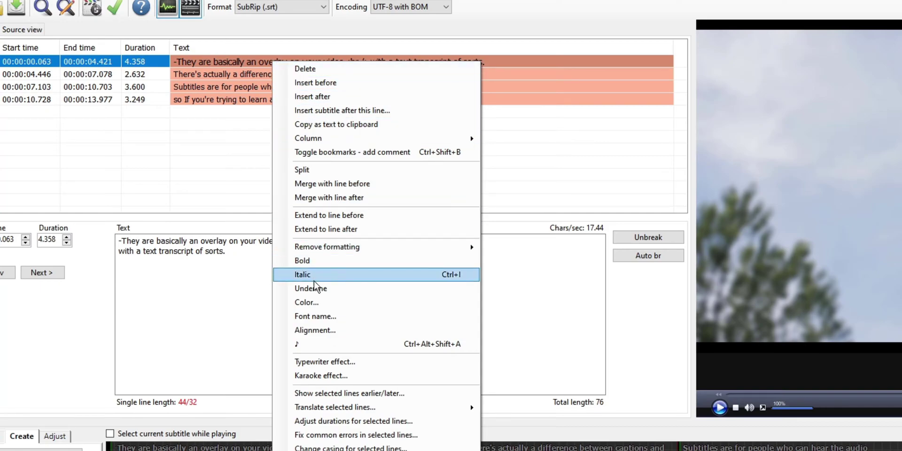
left_click(314, 302)
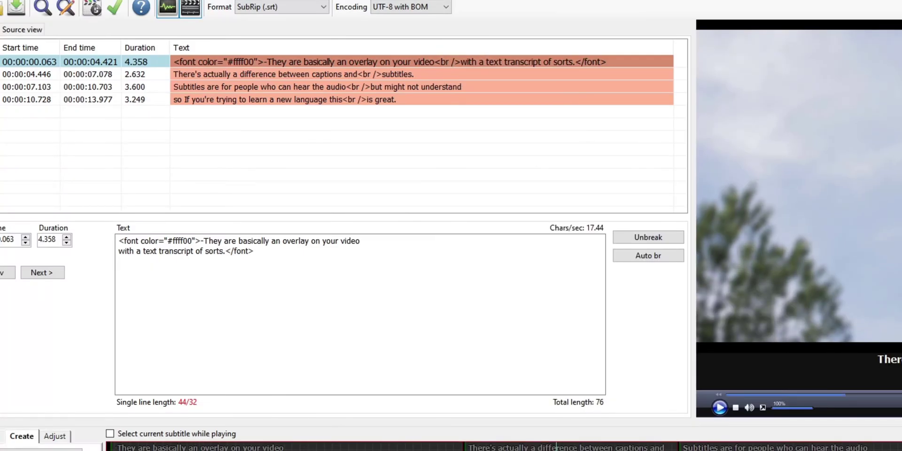
left_click(264, 74)
right_click(265, 77)
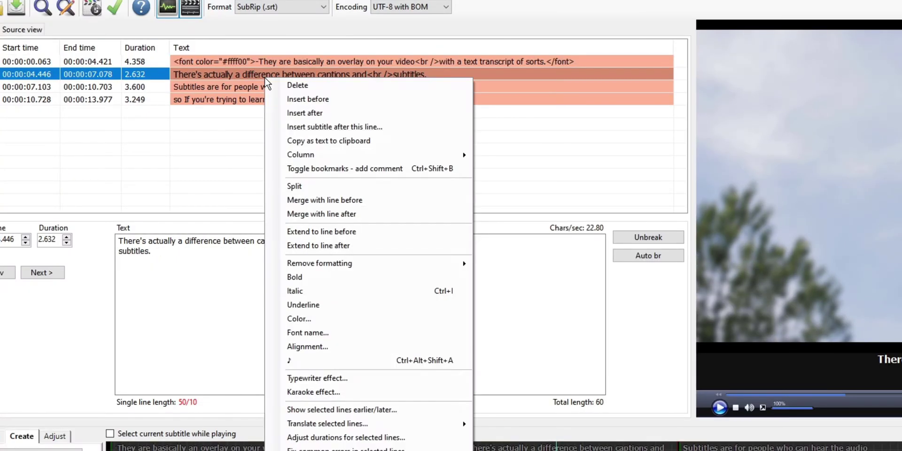
left_click(313, 346)
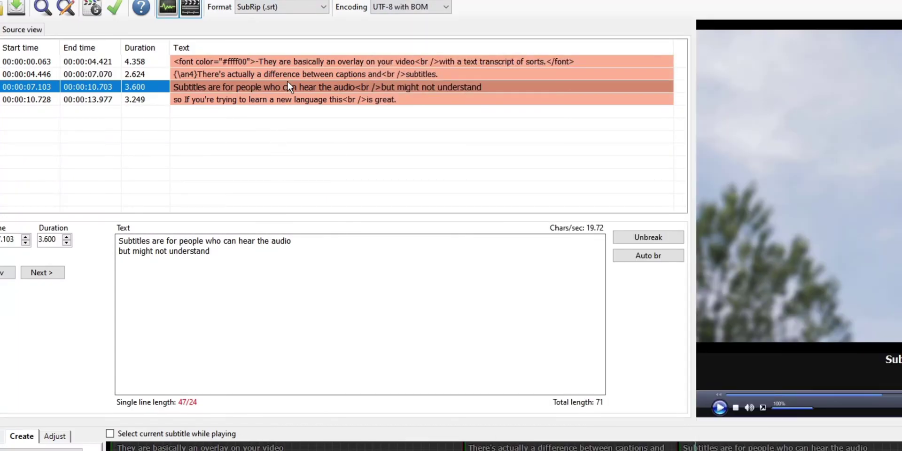
Make the third subtitle italic and set the fourth subtitle's font to Comic Sans MS
right_click(290, 89)
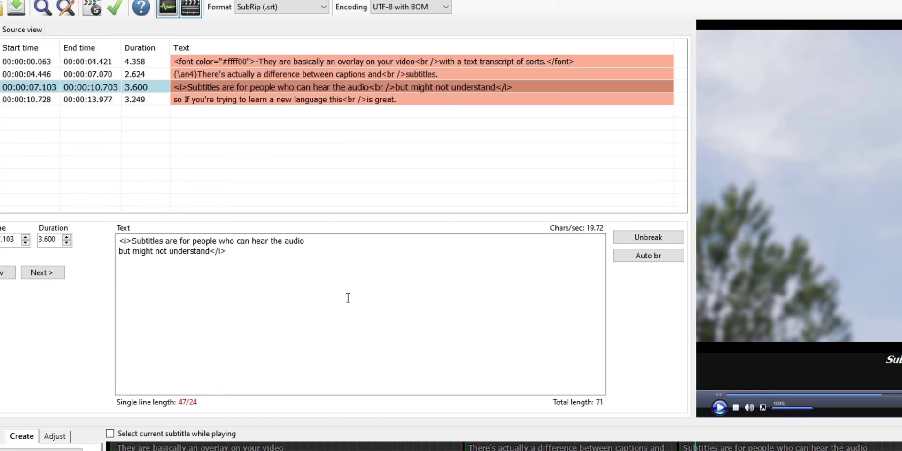
left_click(292, 99)
right_click(256, 100)
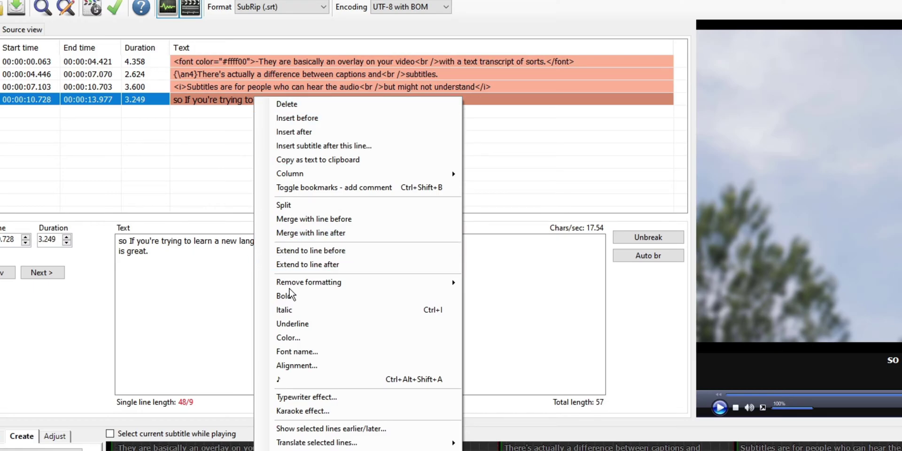
left_click(316, 353)
type("comic")
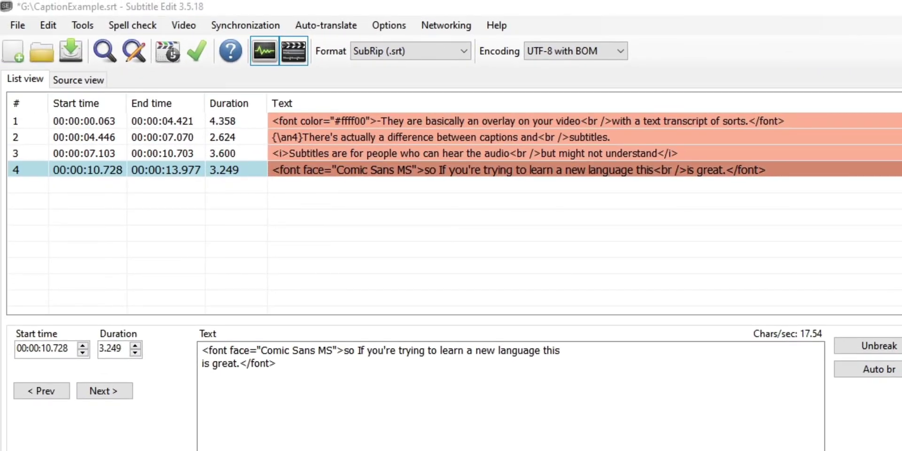
Save the formatted CaptionExample.srt with Ctrl+S
key("ctrl+s")
left_click(18, 22)
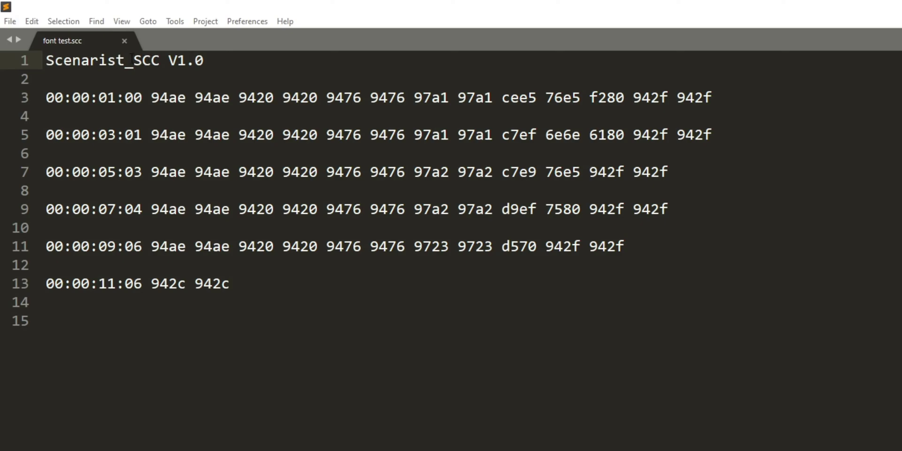
left_click_drag(132, 60, 158, 60)
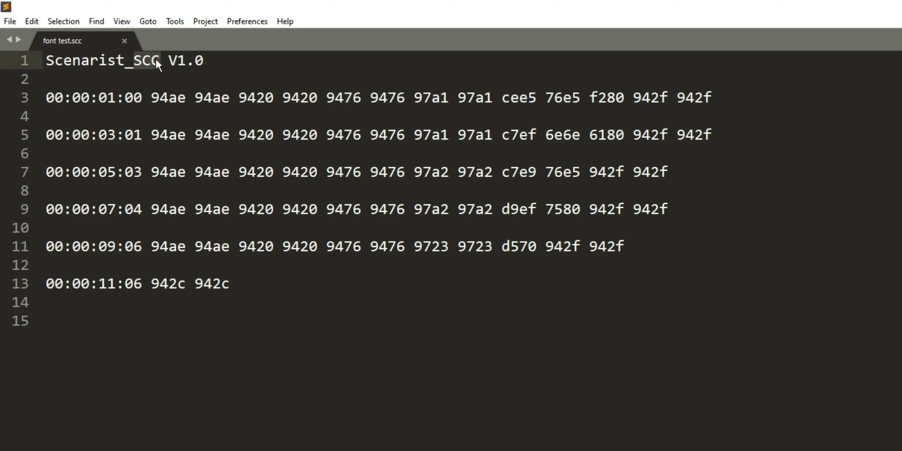
left_click(56, 80)
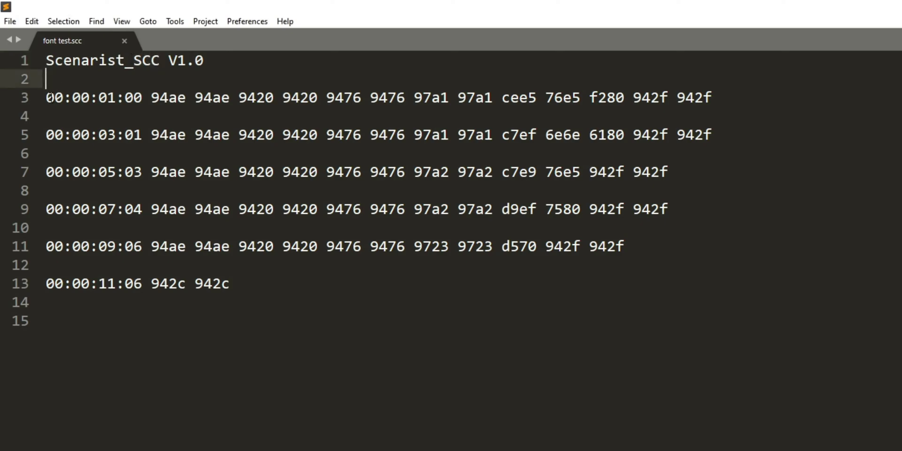
left_click_drag(46, 97, 724, 92)
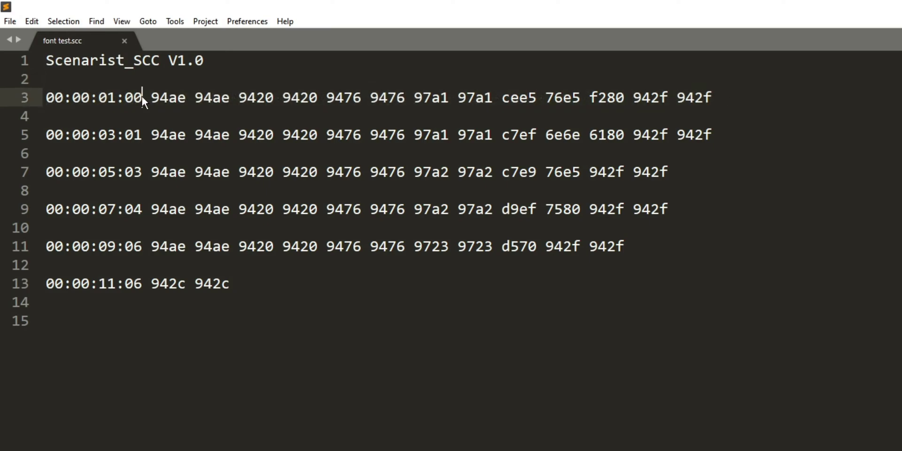
left_click_drag(142, 97, 45, 98)
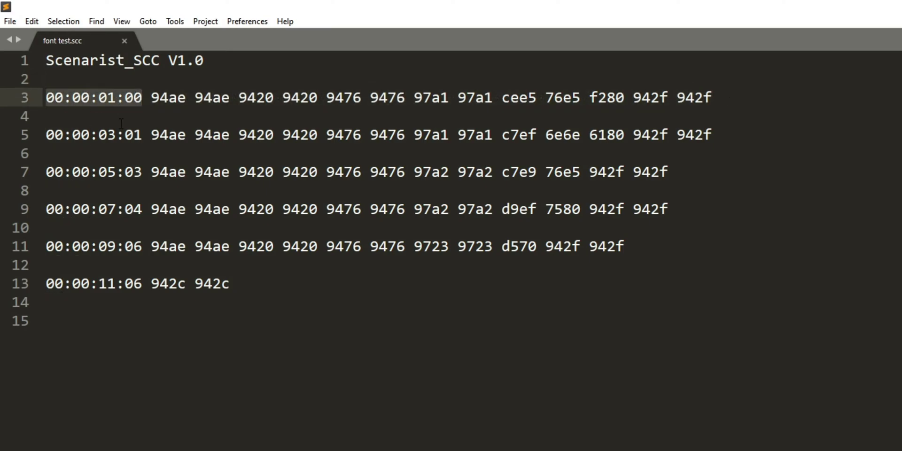
left_click_drag(230, 97, 151, 97)
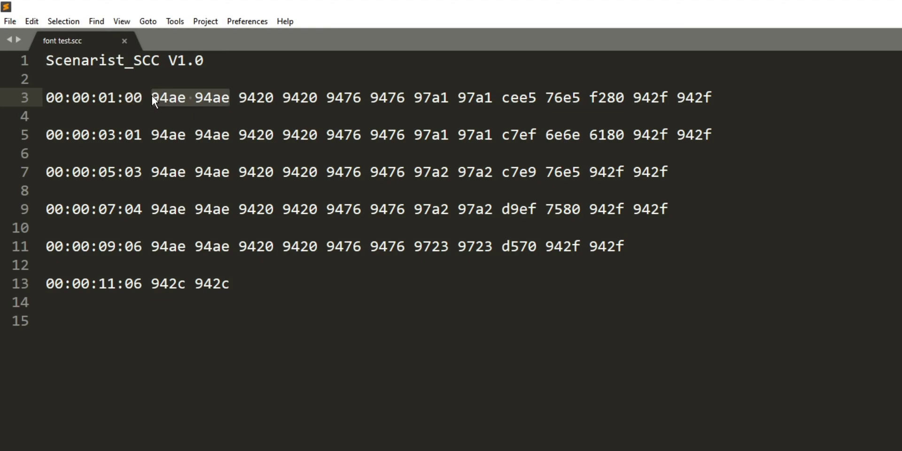
left_click_drag(238, 97, 317, 98)
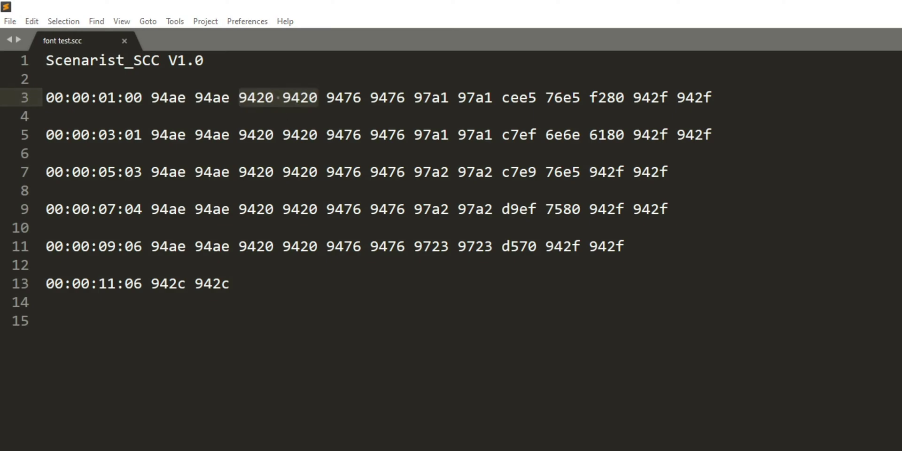
left_click_drag(327, 97, 406, 97)
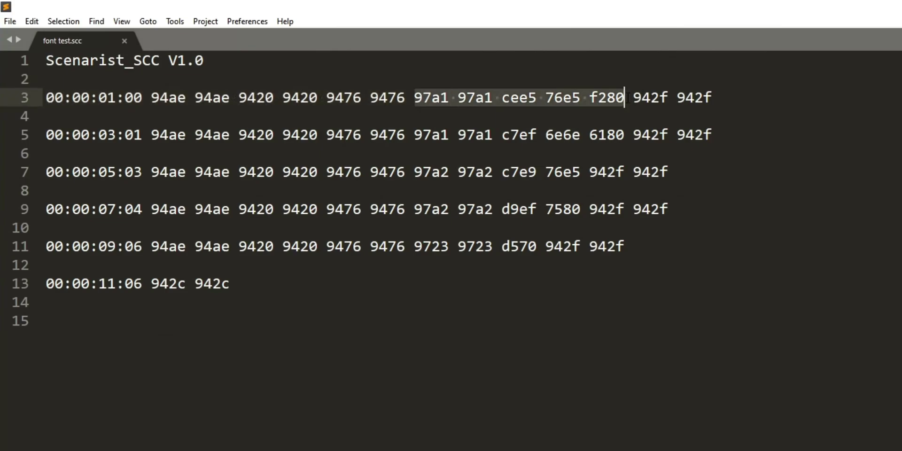
left_click(613, 115)
left_click_drag(634, 97, 713, 97)
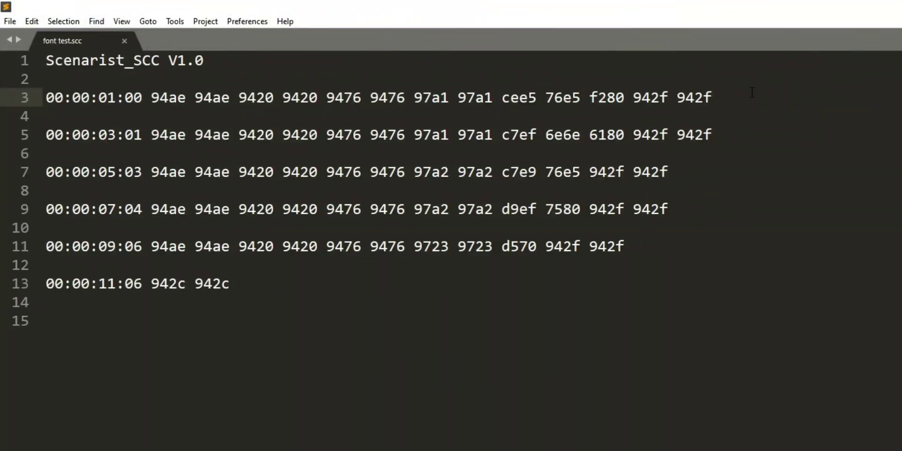
left_click(751, 93)
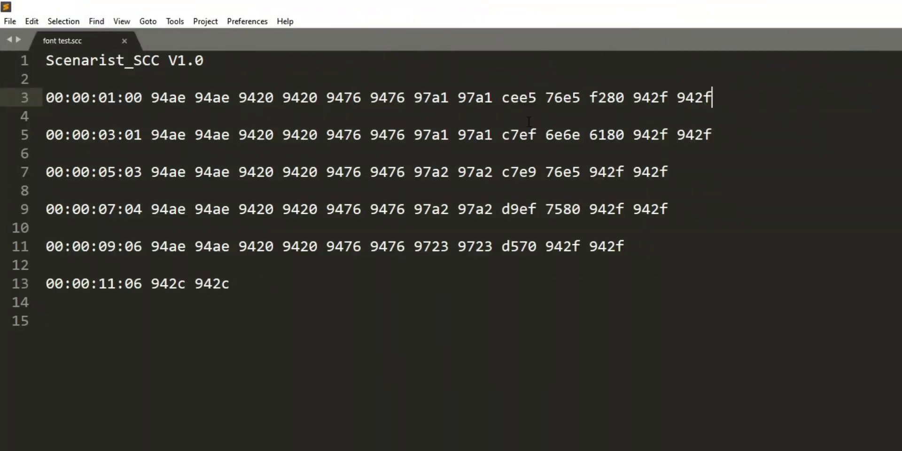
In Find and Replace, search for '94ae 94ae 9420 9420' and replace with '94ad 9426'
left_click(97, 23)
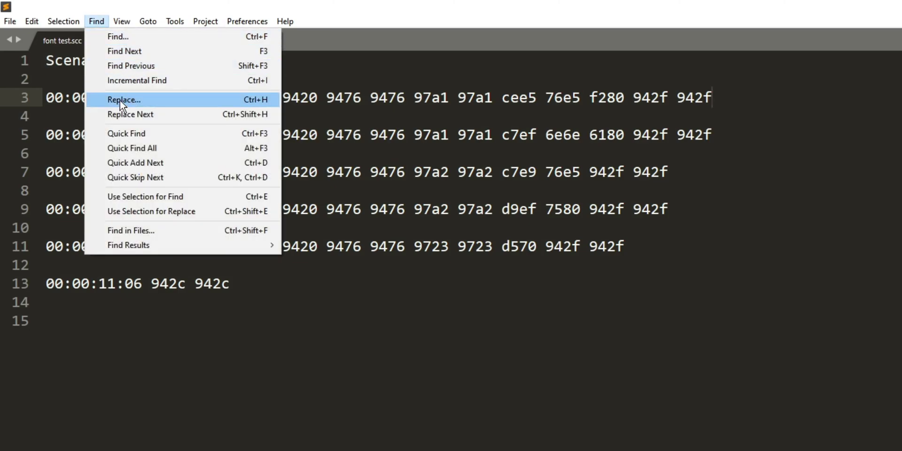
left_click(188, 100)
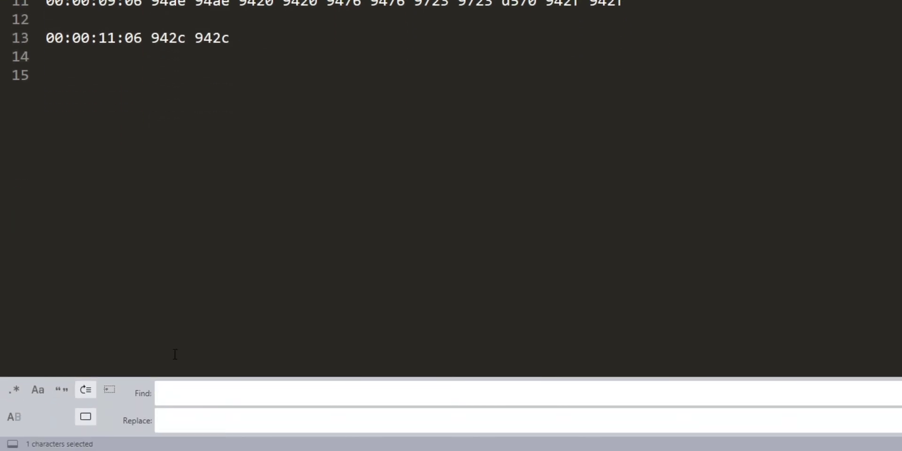
type("94ae")
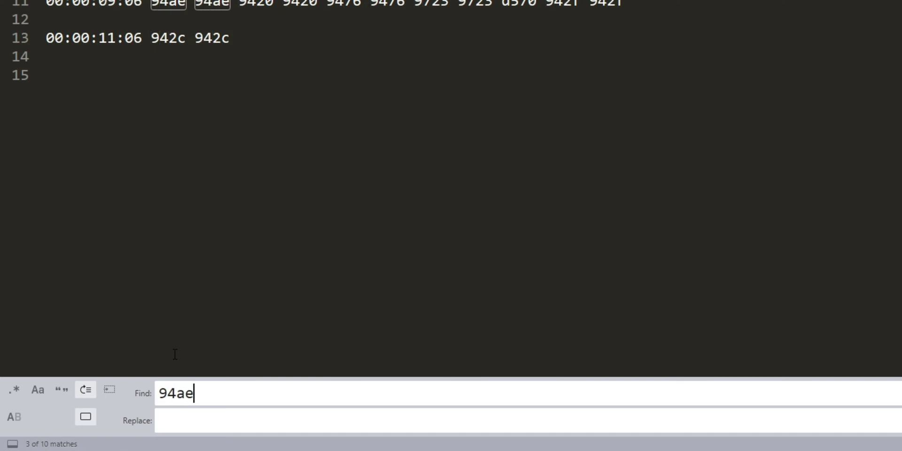
type(" 94ae")
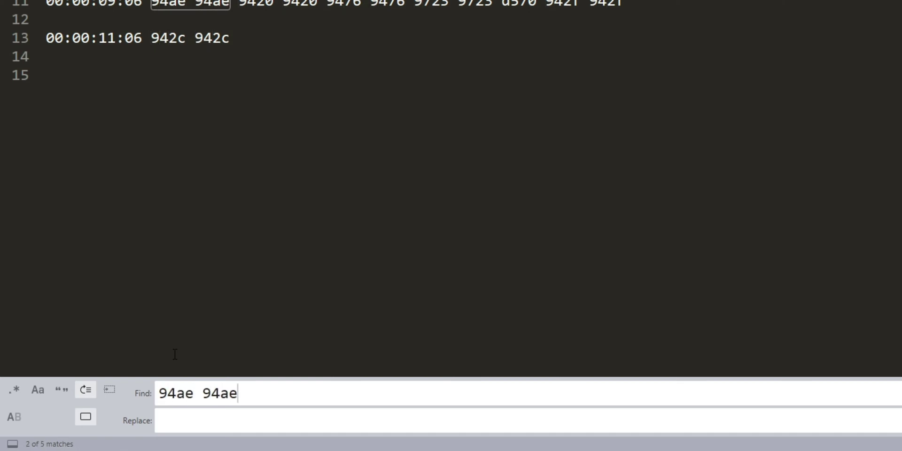
type(" 9420 ")
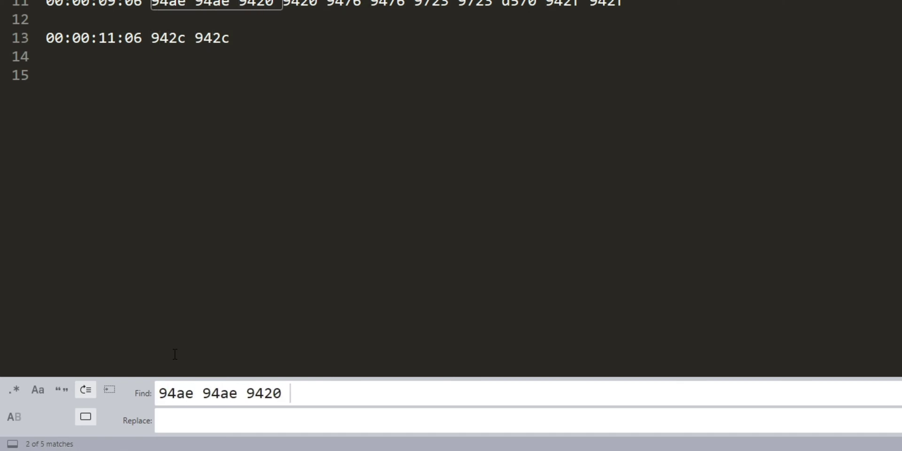
type("9420")
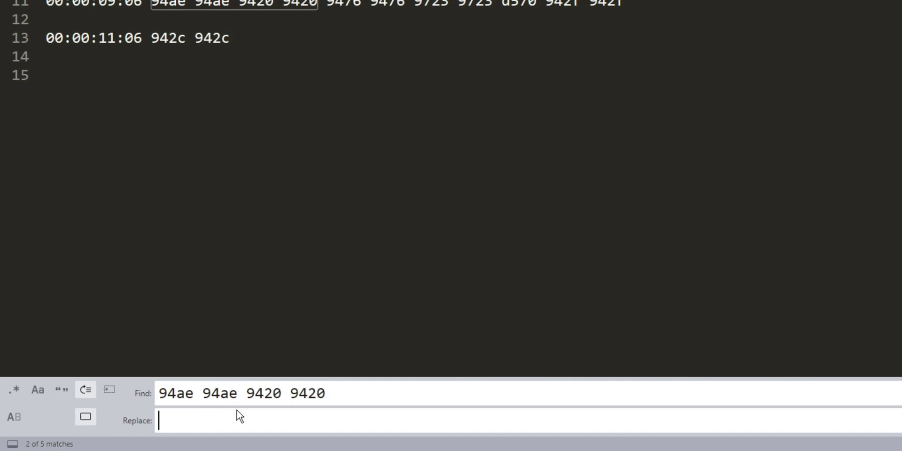
type("94ad 9425")
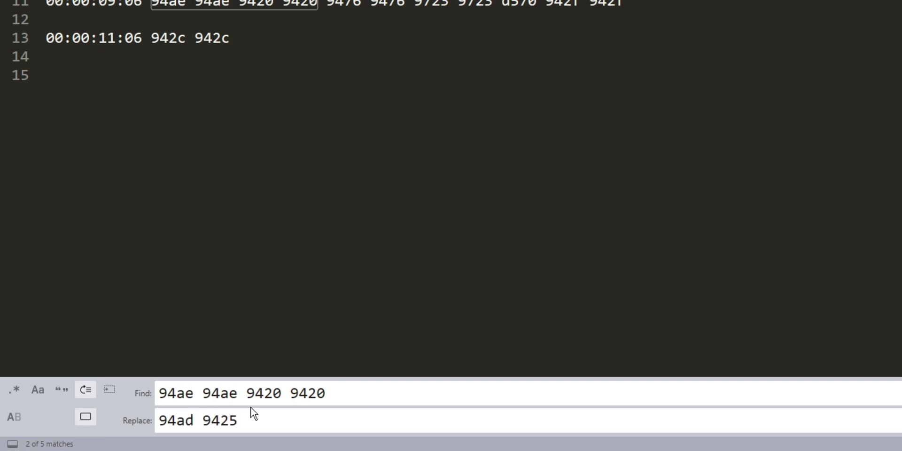
key("BackSpace")
key("BackSpace")
type("26")
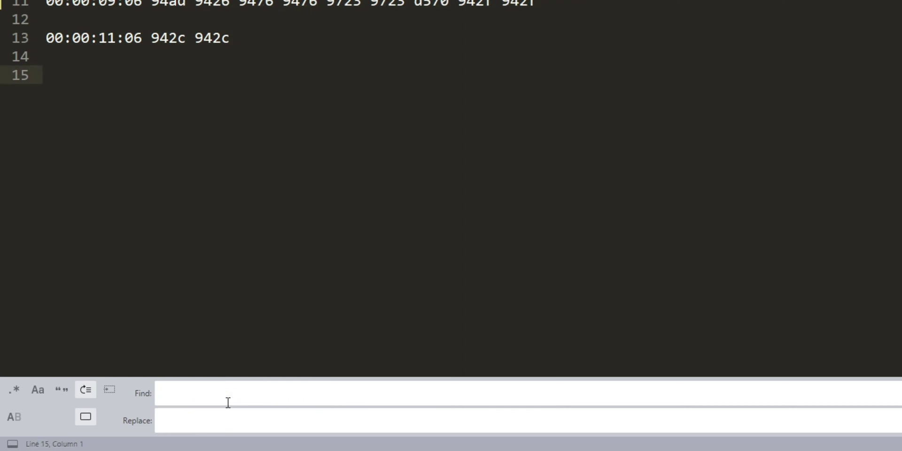
Replace every '942f 942f' code in the SCC file with nothing
left_click(228, 403)
type("94")
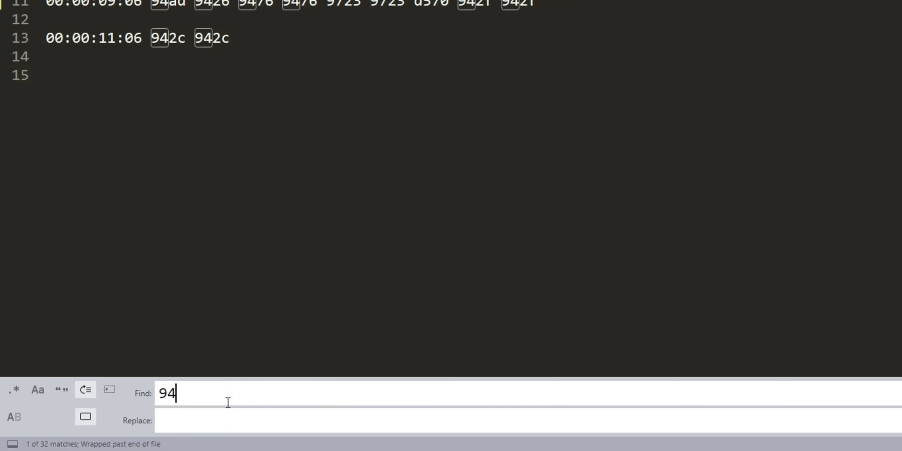
type("2f 942f")
left_click(167, 418)
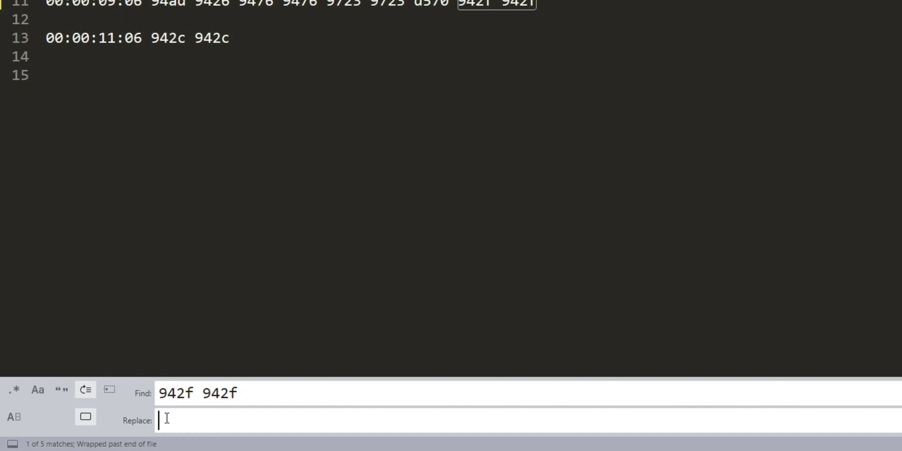
left_click(227, 401)
left_click(171, 420)
left_click(9, 20)
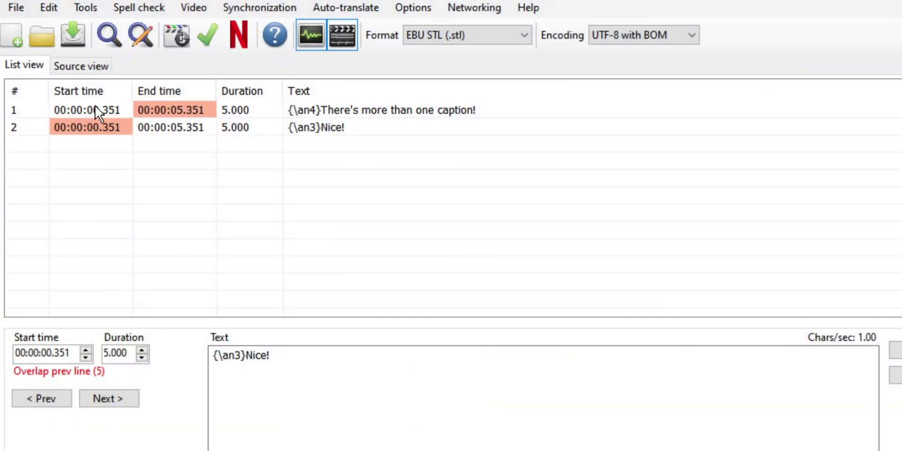
Compare the two overlapping 00:00:00.351 captions by switching between their rows
left_click(95, 107)
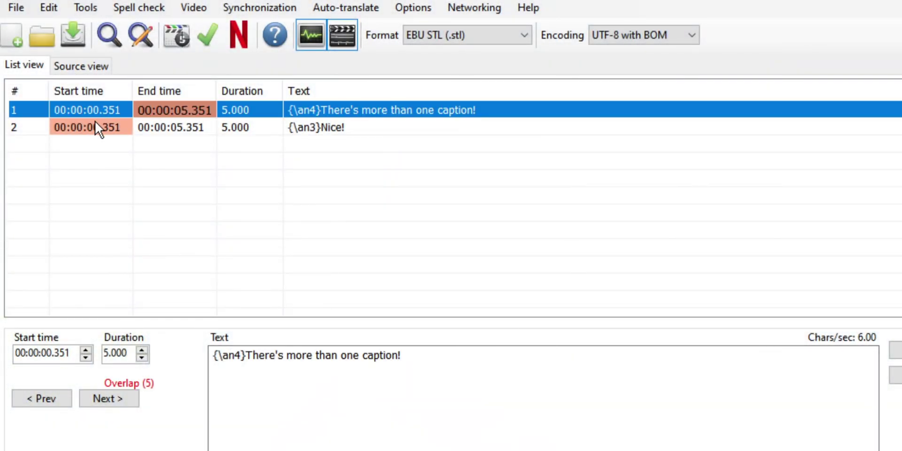
left_click(95, 128)
left_click(94, 107)
left_click(94, 126)
left_click(93, 108)
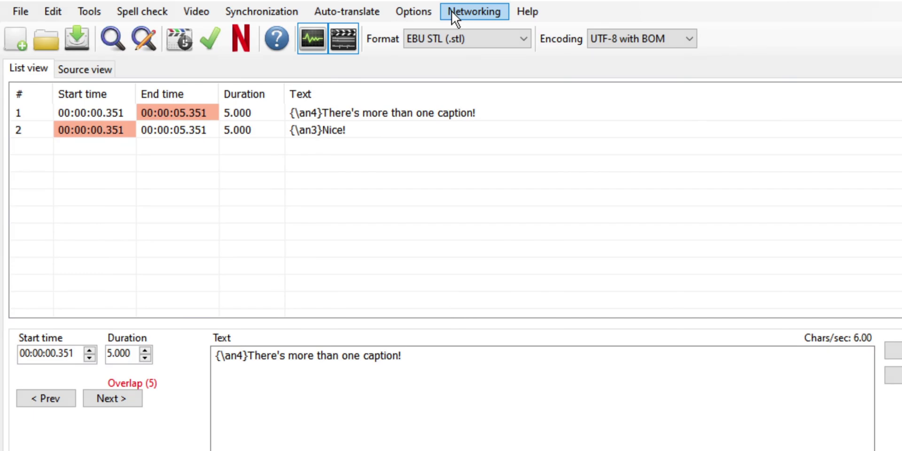
left_click(452, 11)
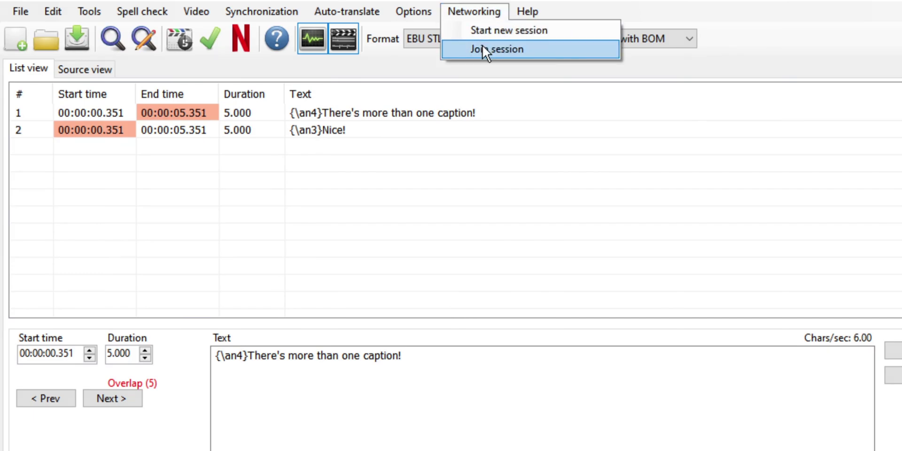